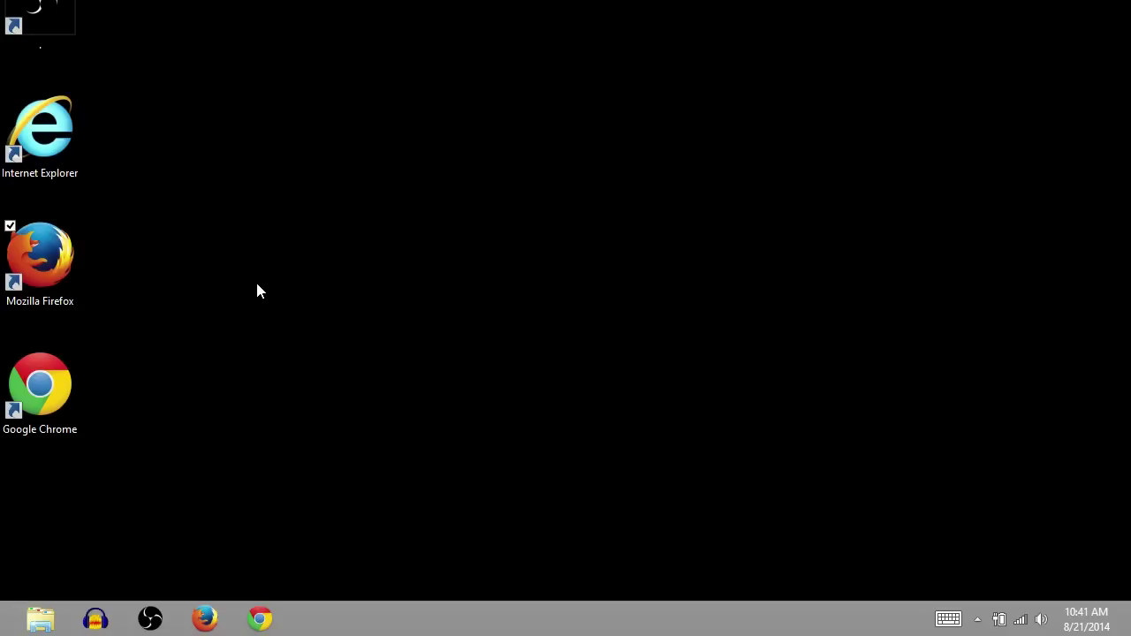
Launch Firefox and search Google for 'download inkscape'.
double_click(51, 301)
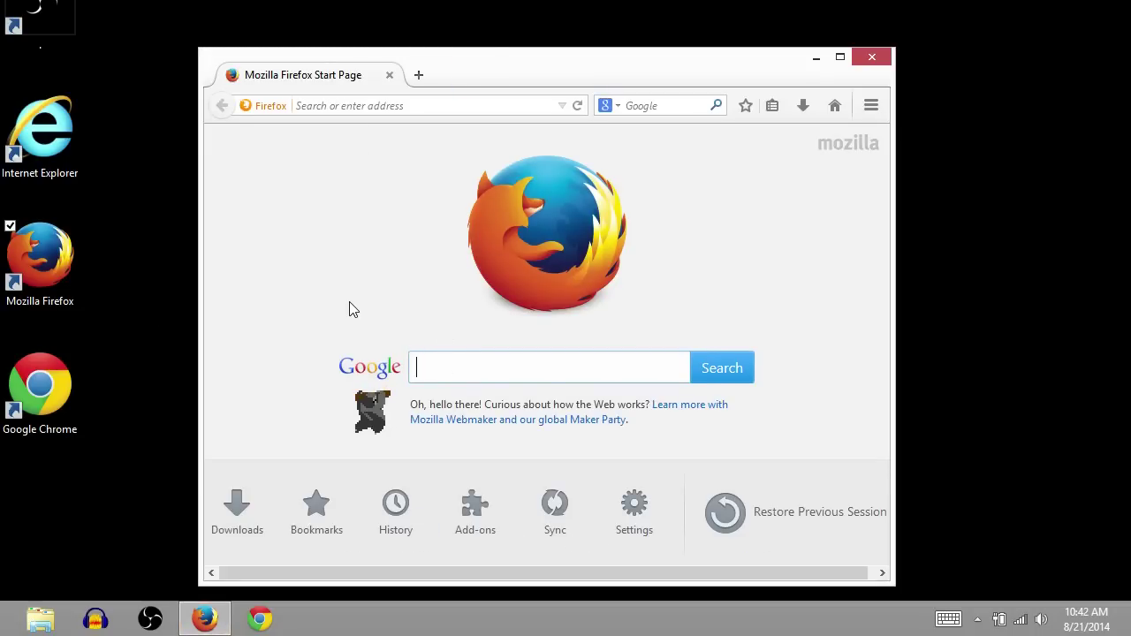
text(download)
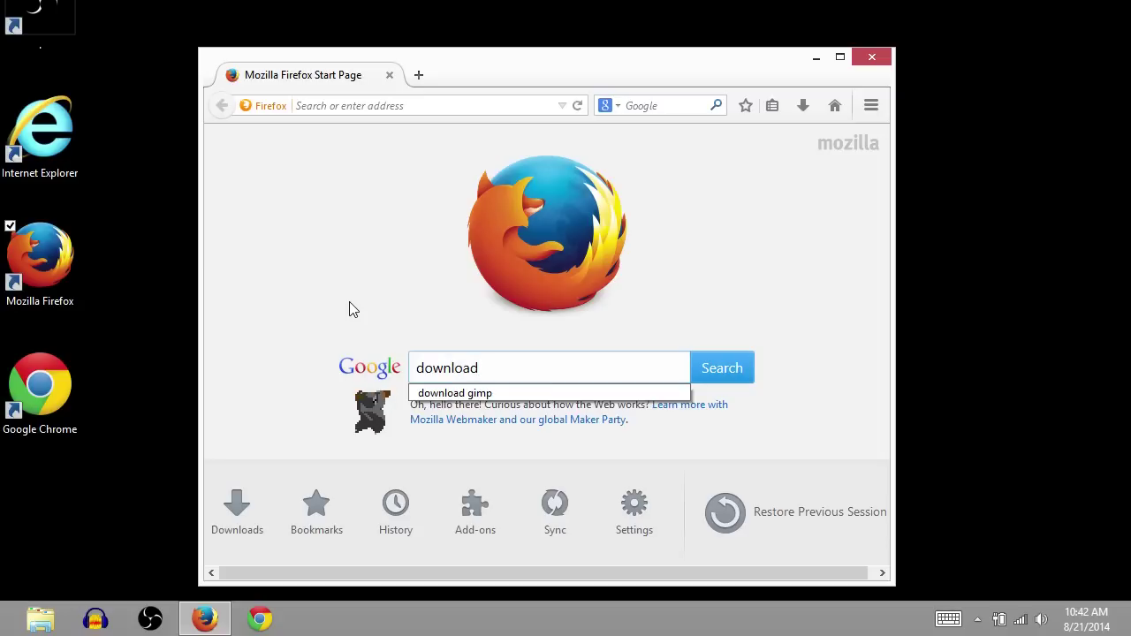
text( inkscape)
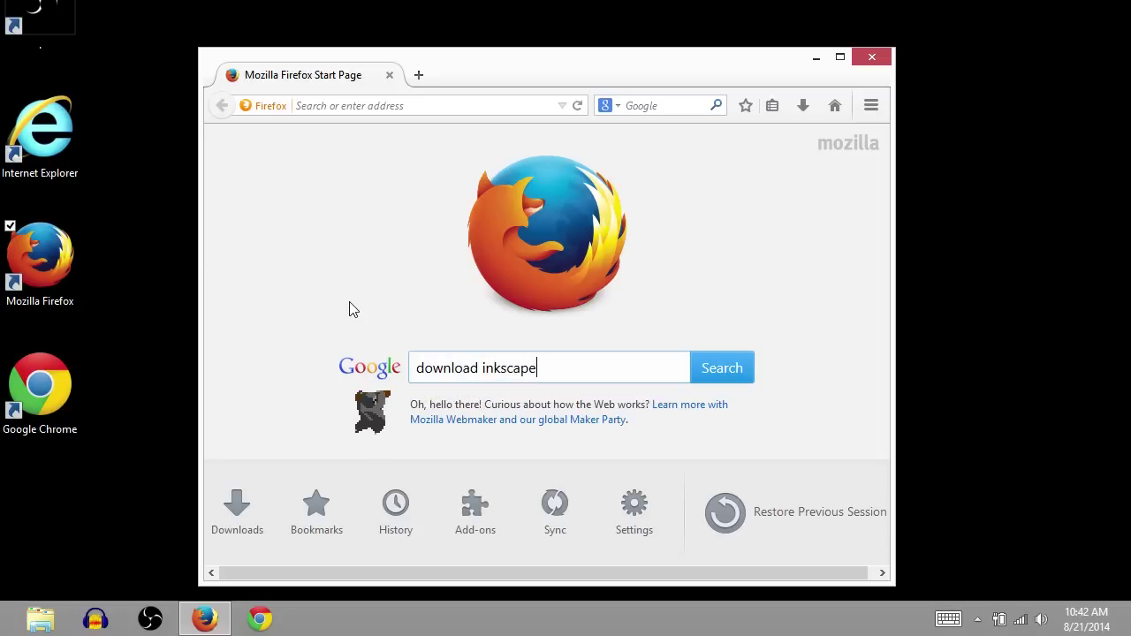
key(Return)
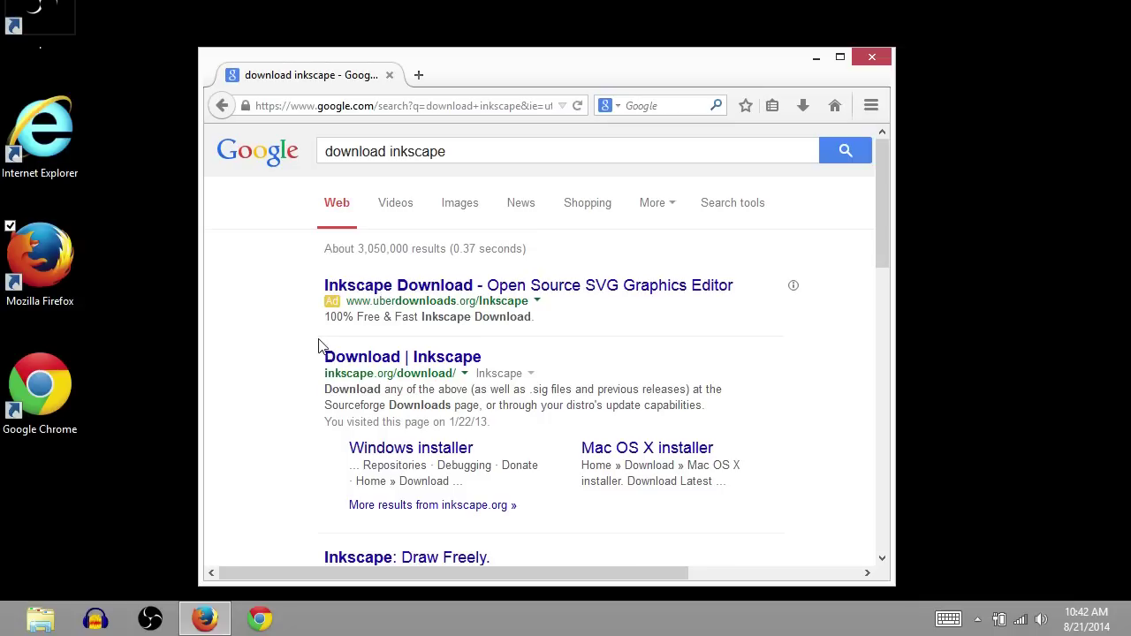
Open the 'Download | Inkscape' result in a new tab and scroll to Official Release Packages.
click(364, 363)
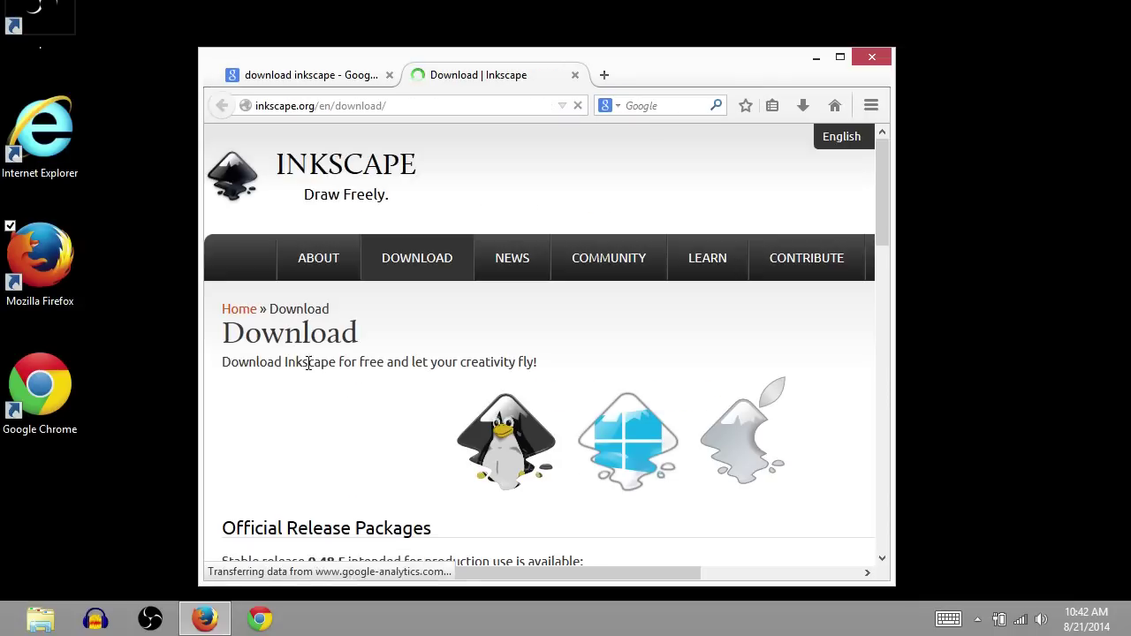
scroll(359, 380, down, 4)
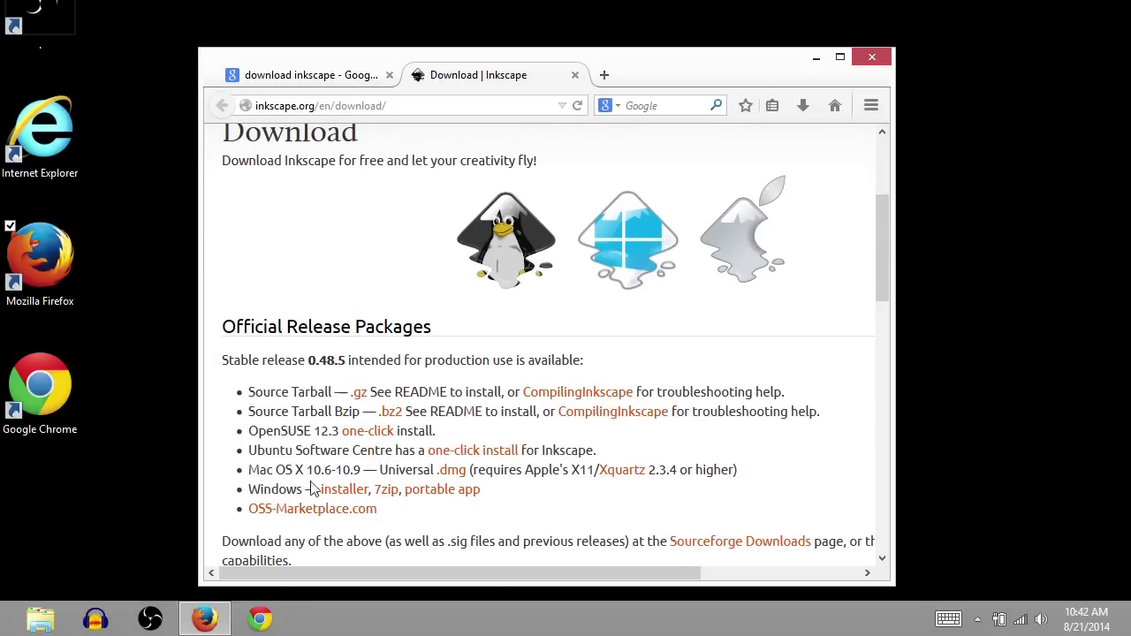
scroll(327, 303, down, 2)
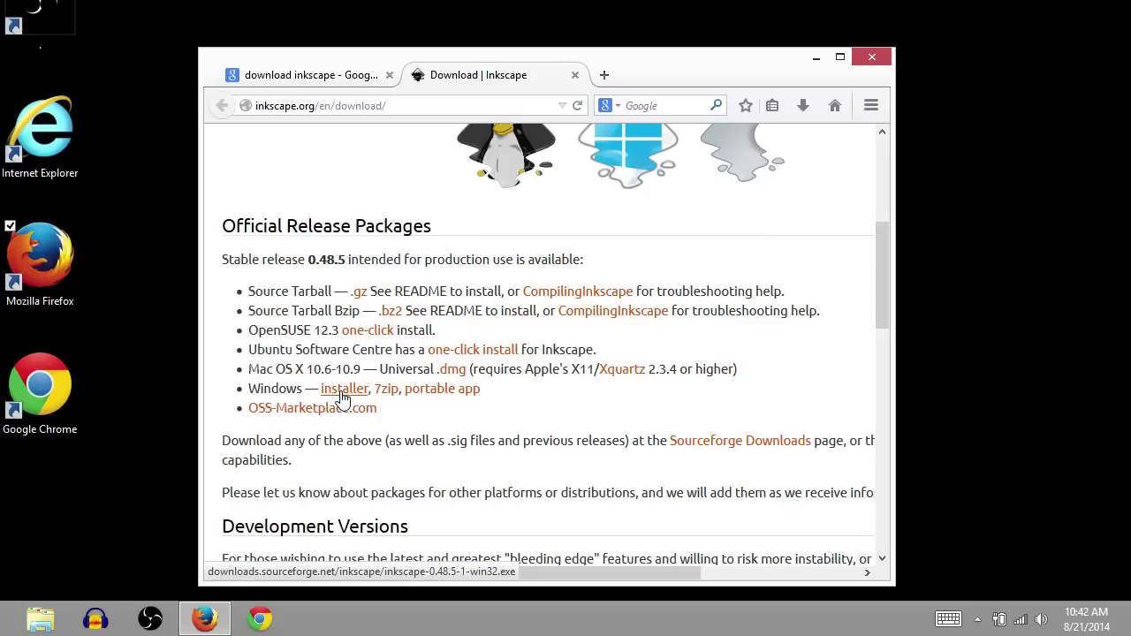
Follow the Windows installer link to Inkscape's SourceForge files page.
click(343, 399)
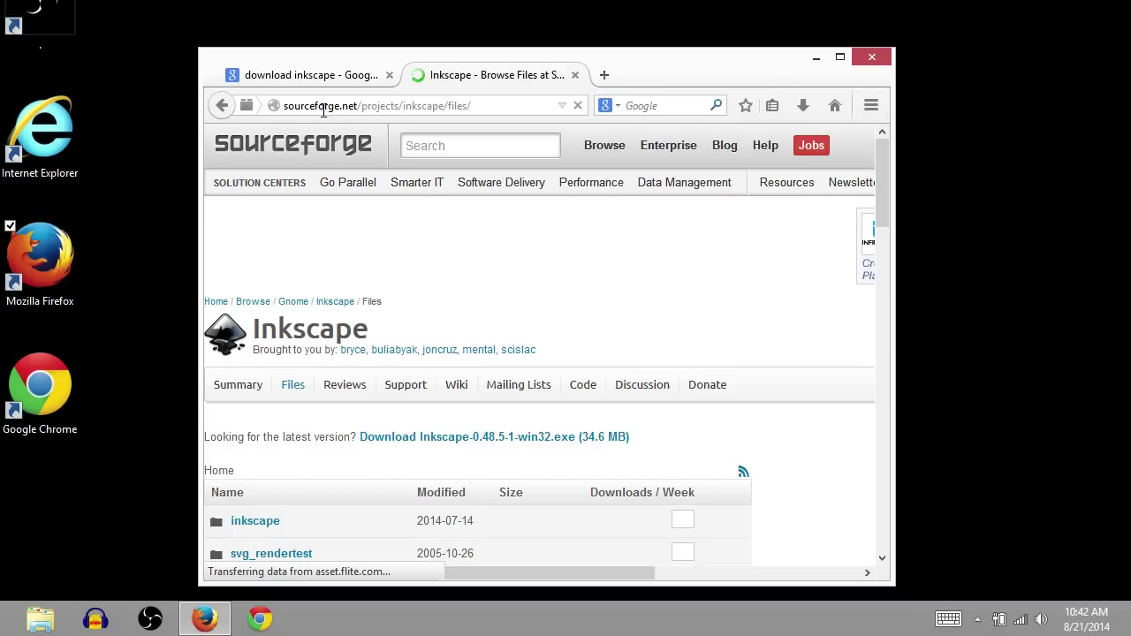
scroll(458, 290, down, 2)
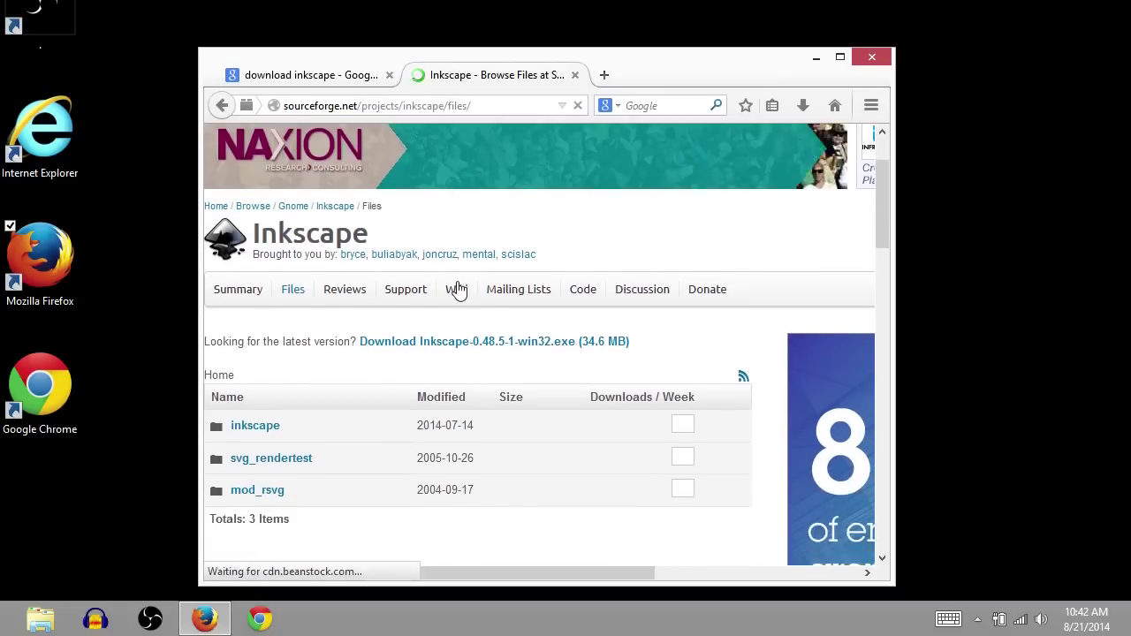
scroll(458, 290, down, 4)
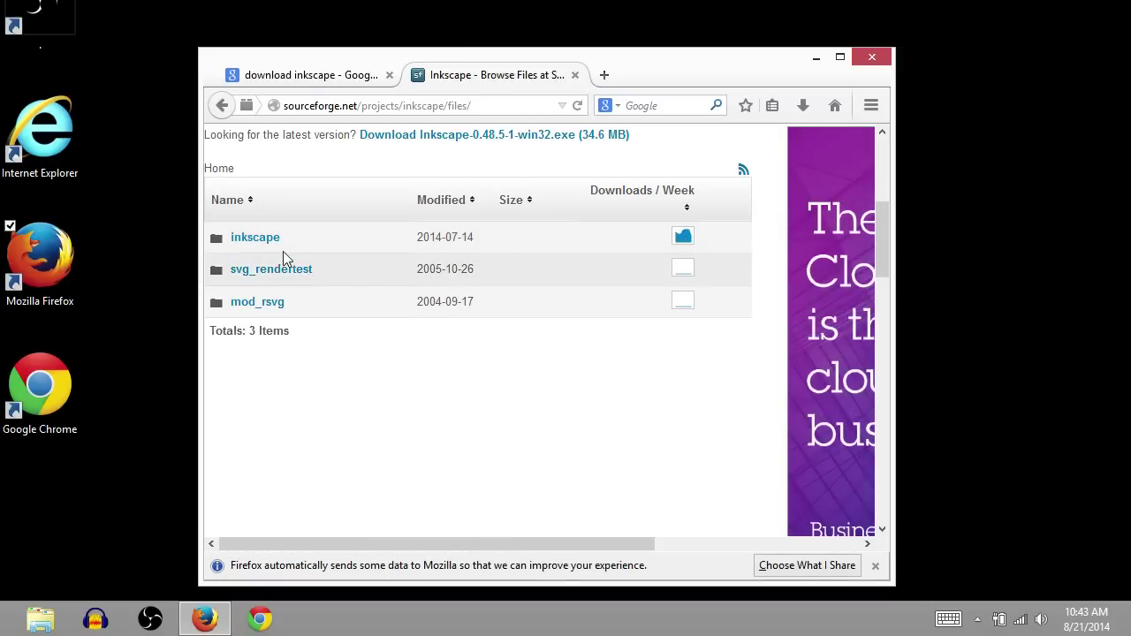
Open the inkscape folder, browse the release versions, and open the 0.48.5 folder.
click(260, 238)
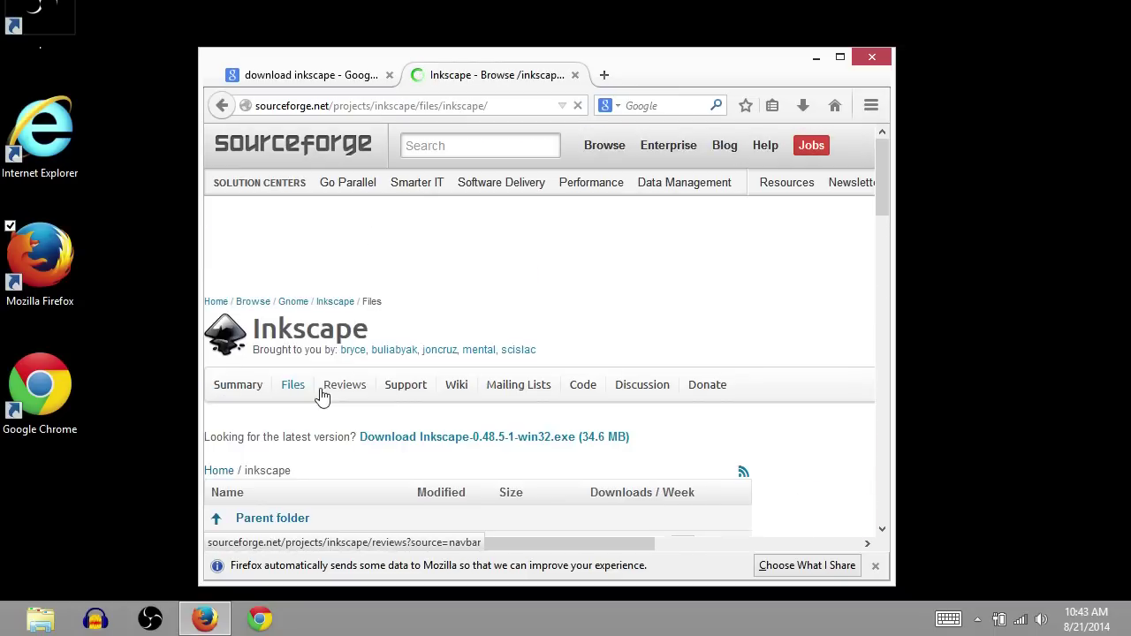
scroll(379, 386, down, 9)
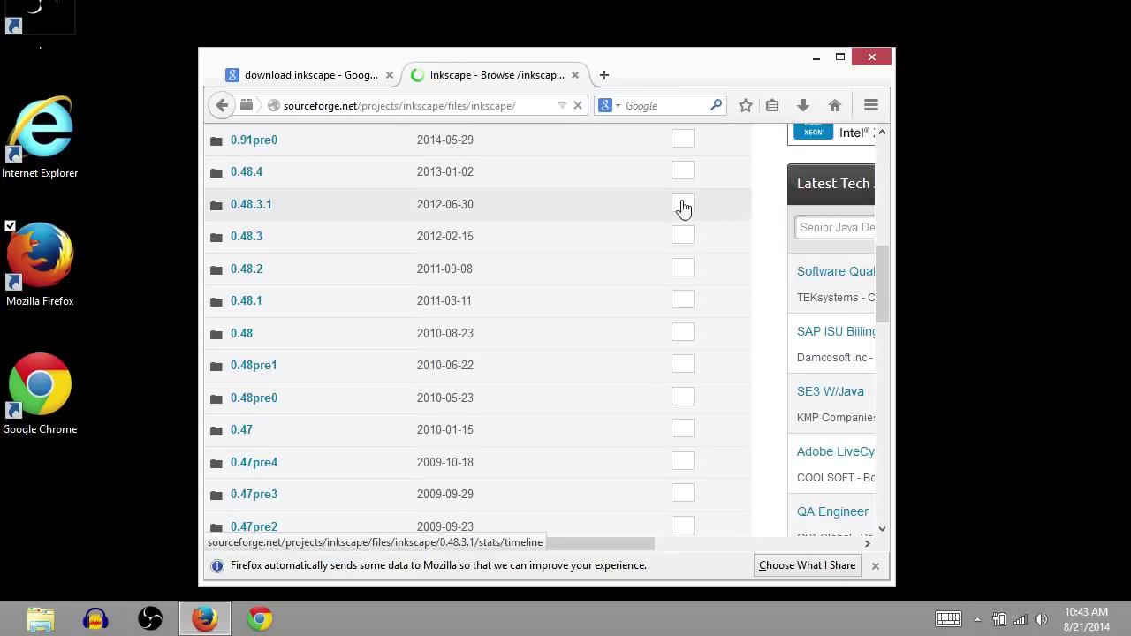
scroll(682, 207, down, 15)
scroll(676, 265, up, 20)
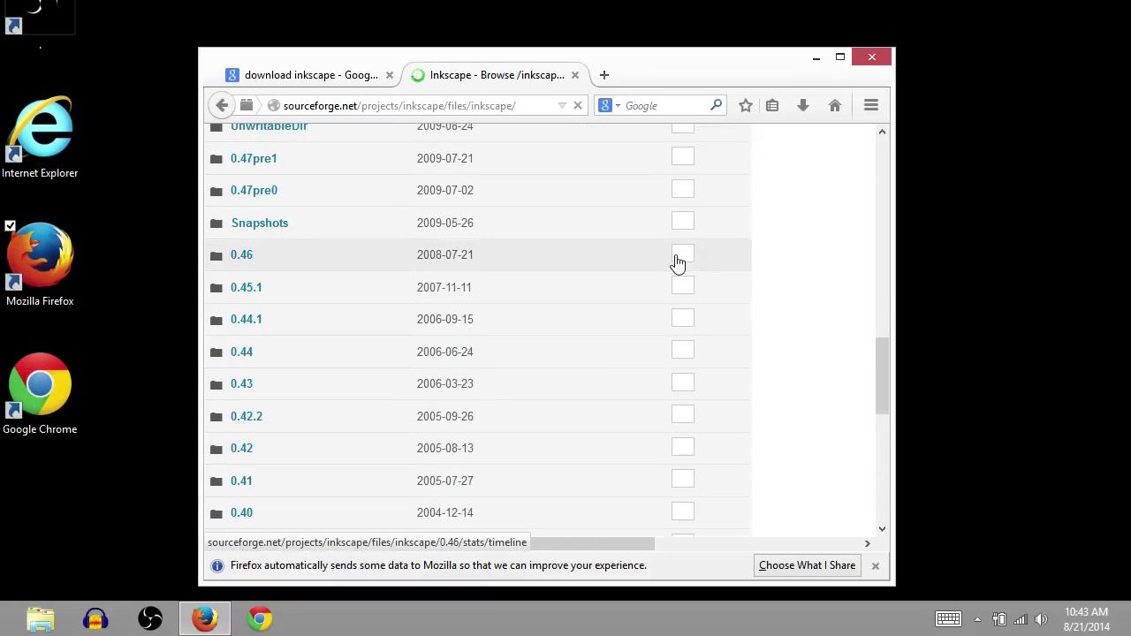
scroll(672, 287, up, 5)
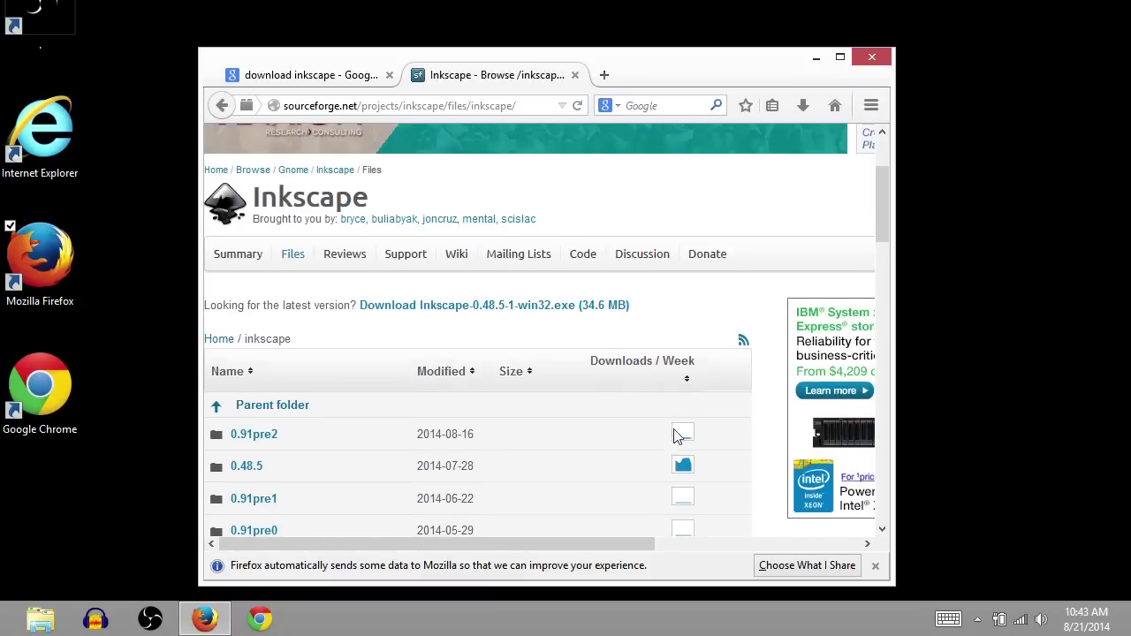
click(249, 468)
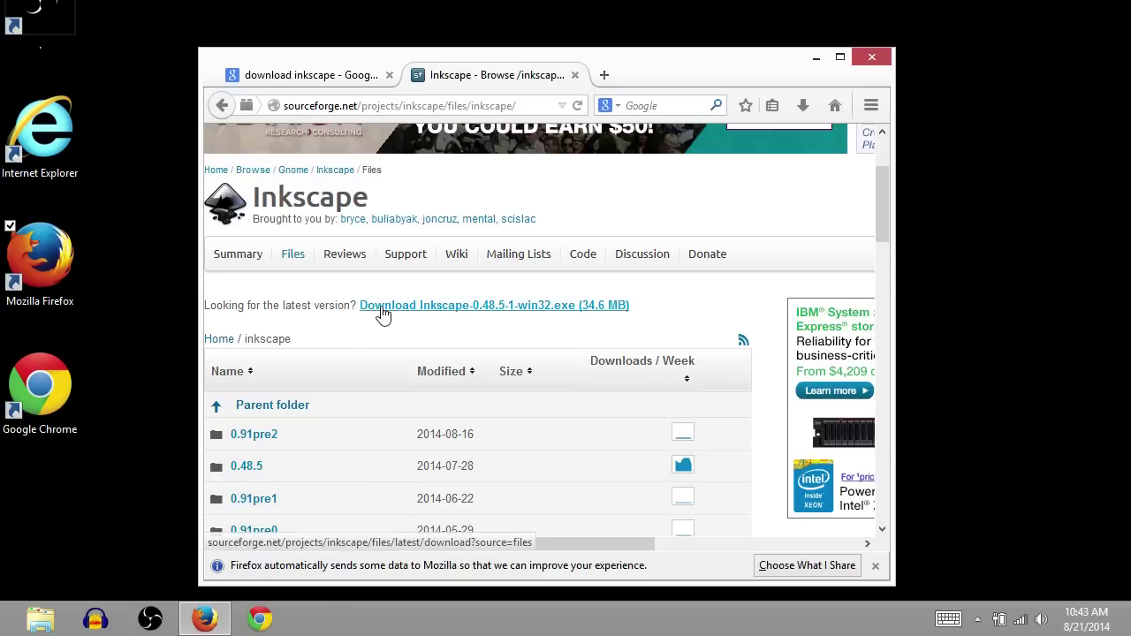
Save Inkscape-0.48.5-1-win32.exe and run it from Firefox's Downloads panel.
click(443, 311)
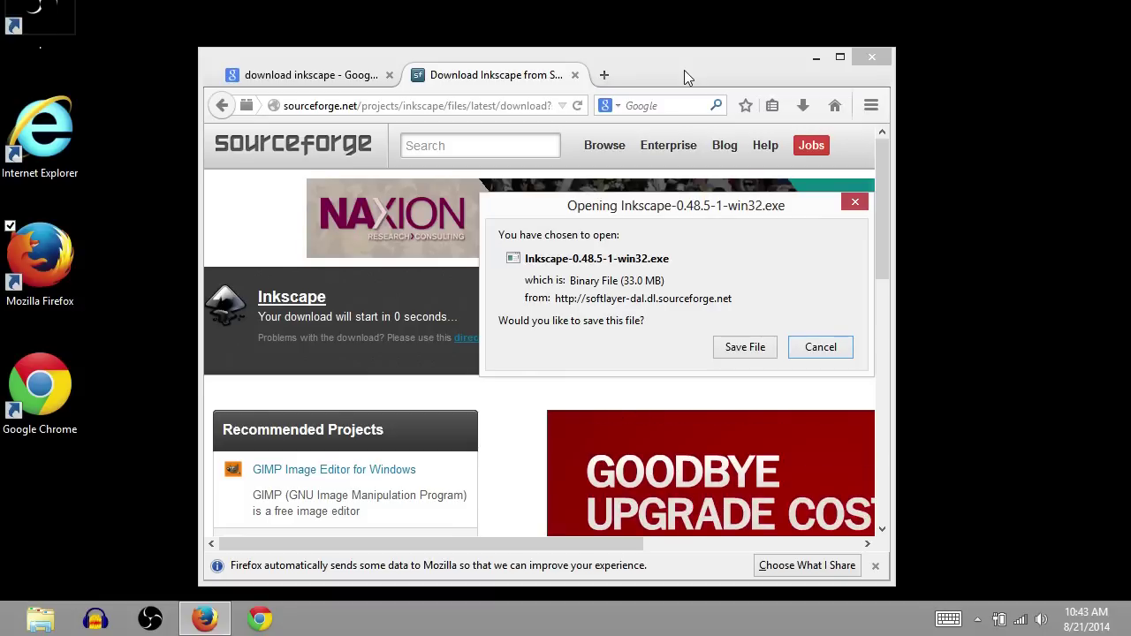
click(743, 347)
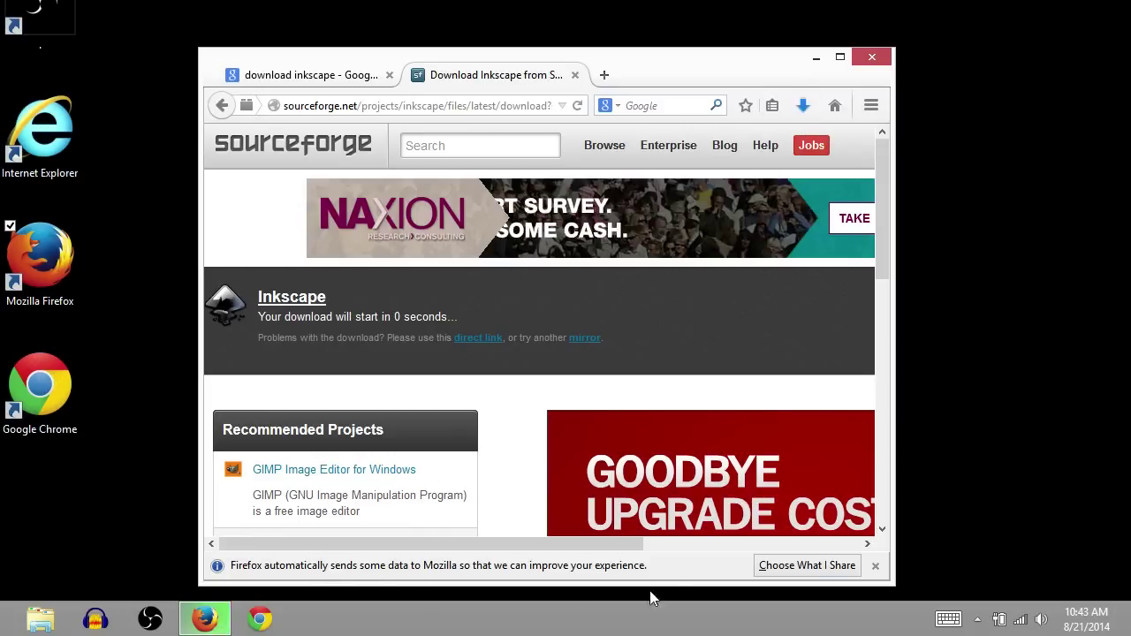
click(801, 108)
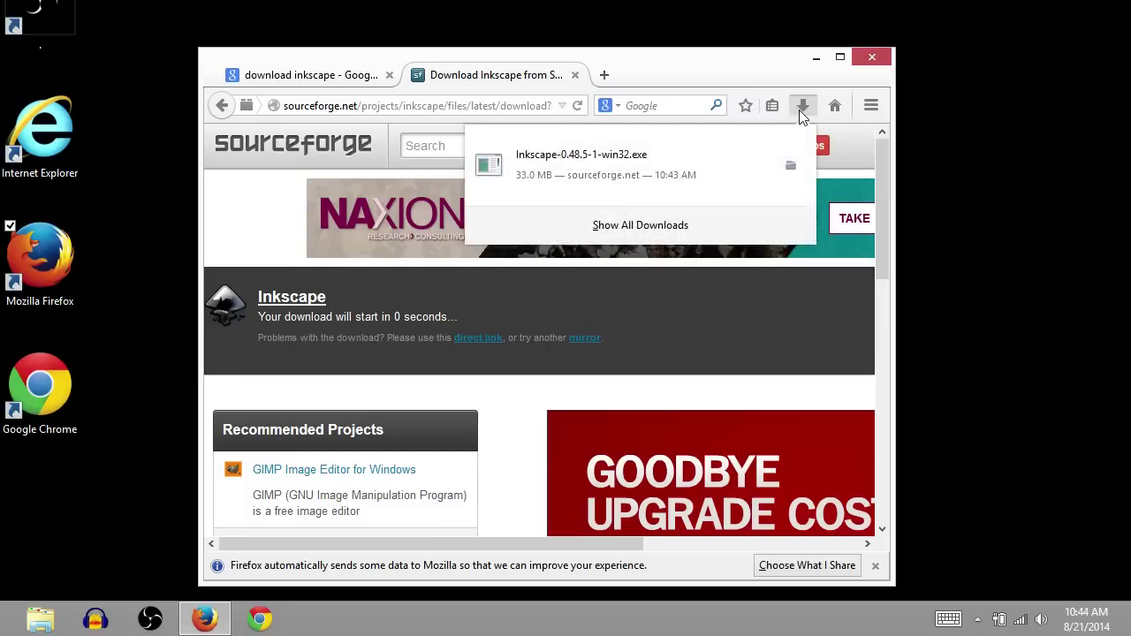
click(560, 162)
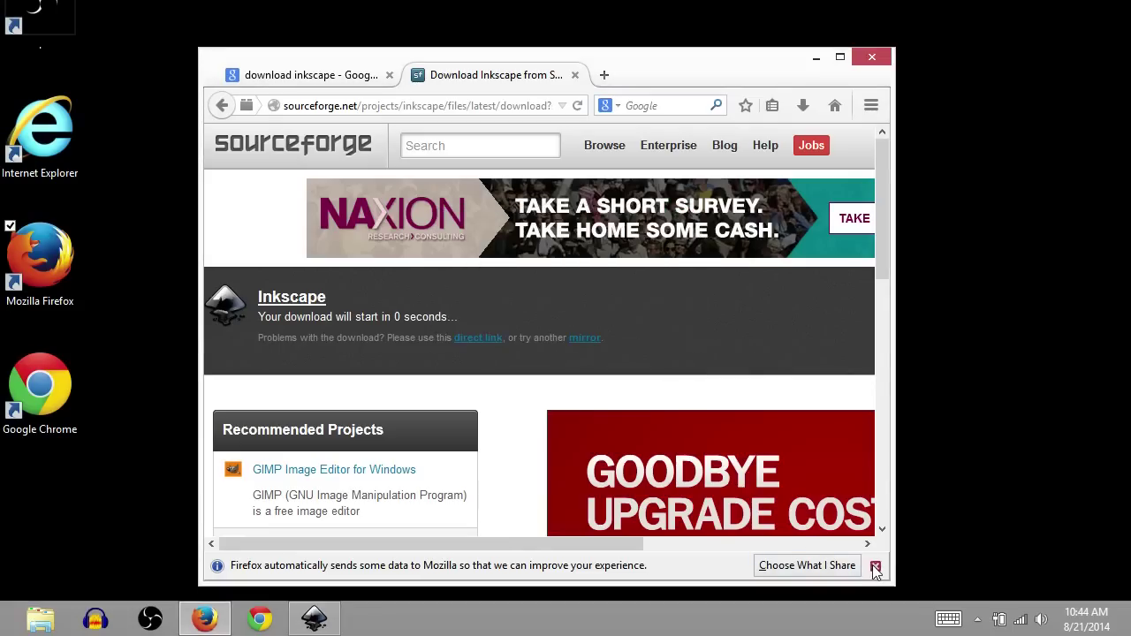
Minimize Firefox, confirm English, and accept the welcome, licence and default components pages.
click(816, 58)
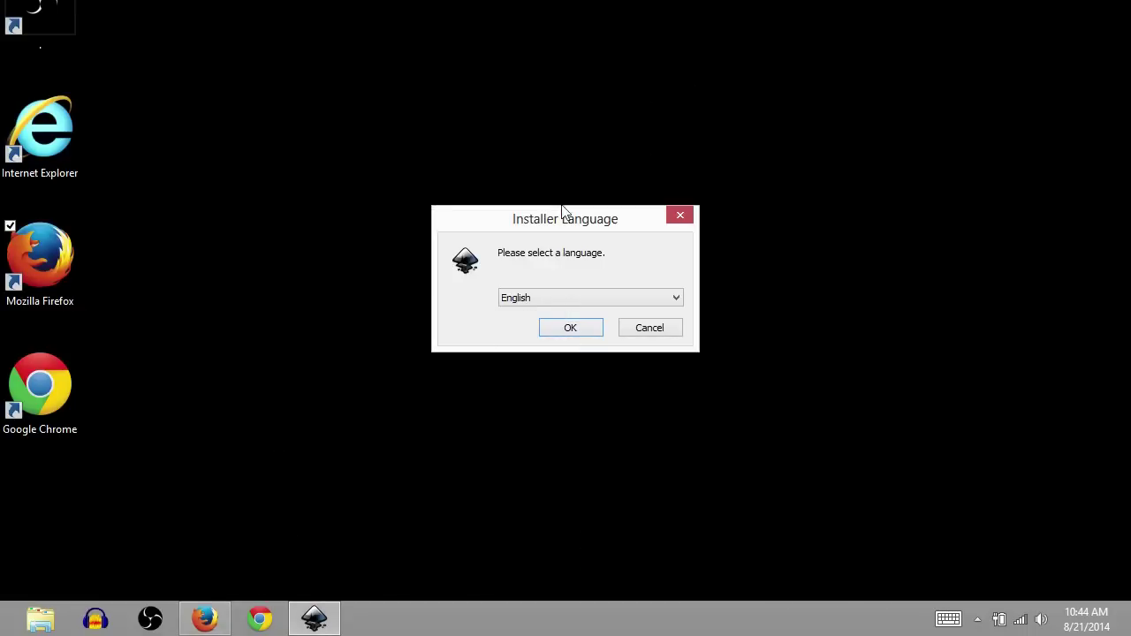
drag(573, 221, 568, 187)
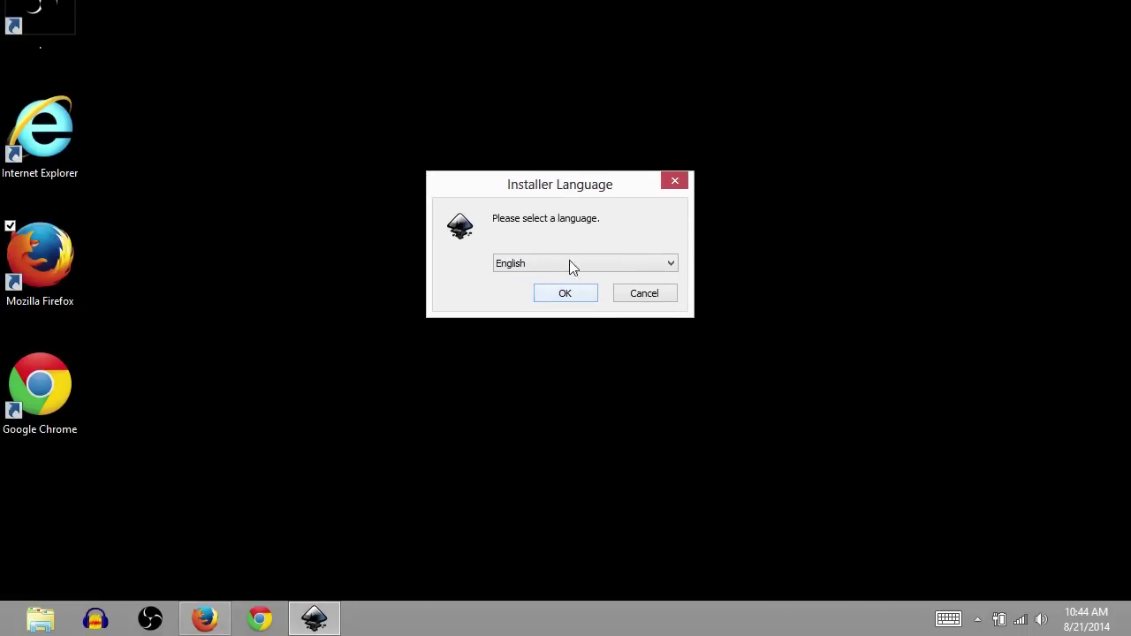
click(565, 295)
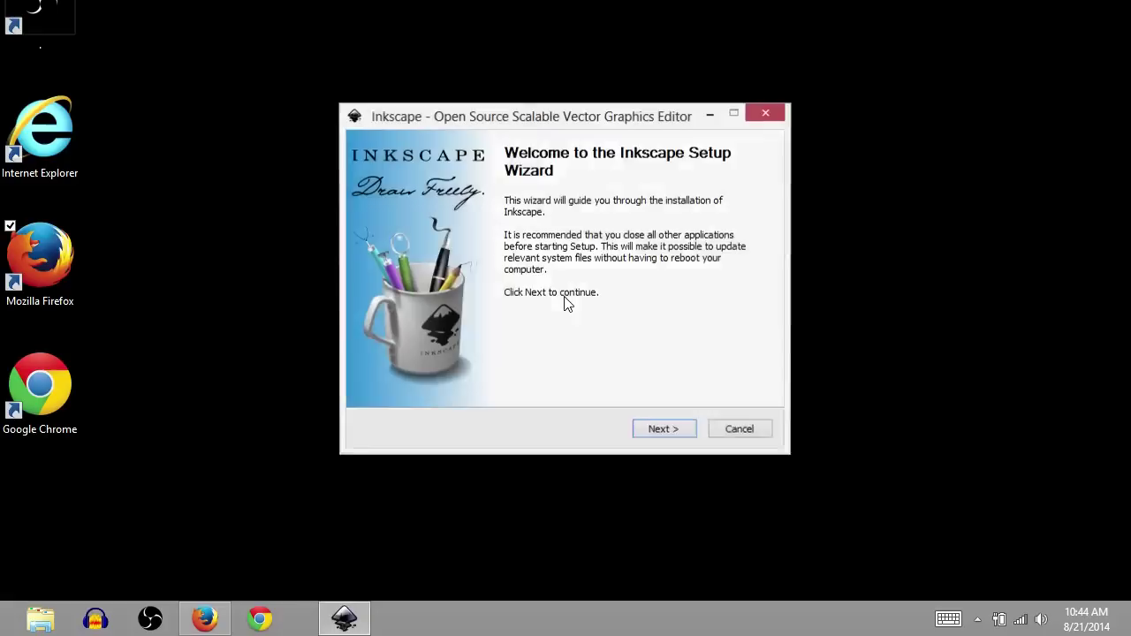
click(663, 431)
click(664, 431)
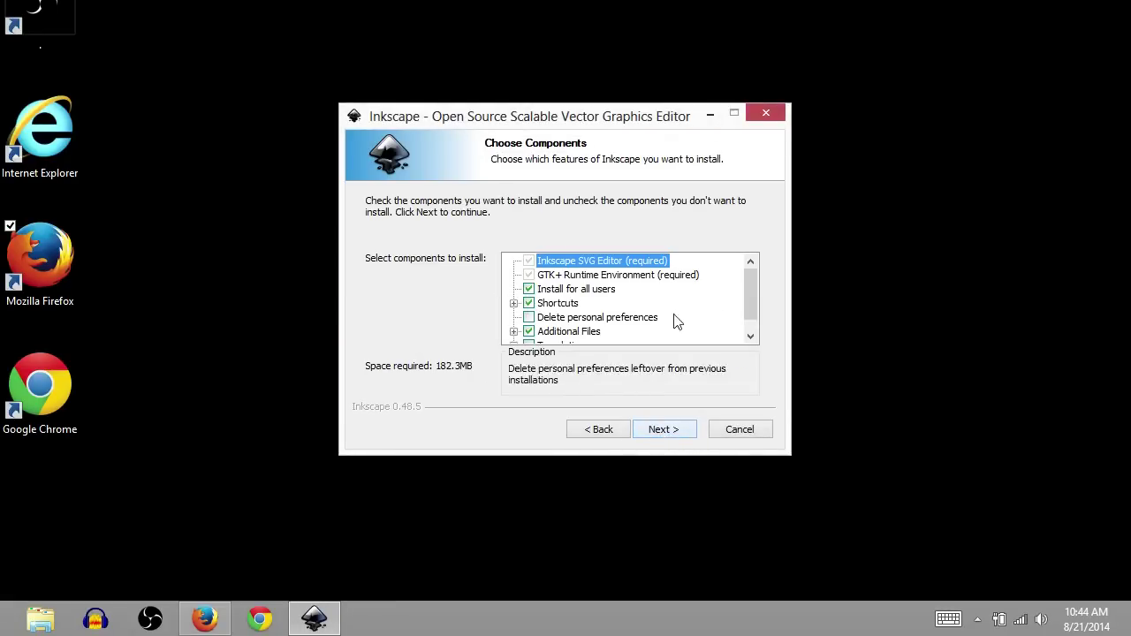
mouse_move(749, 279)
mouse_down()
mouse_move(755, 309)
mouse_move(758, 293)
mouse_up()
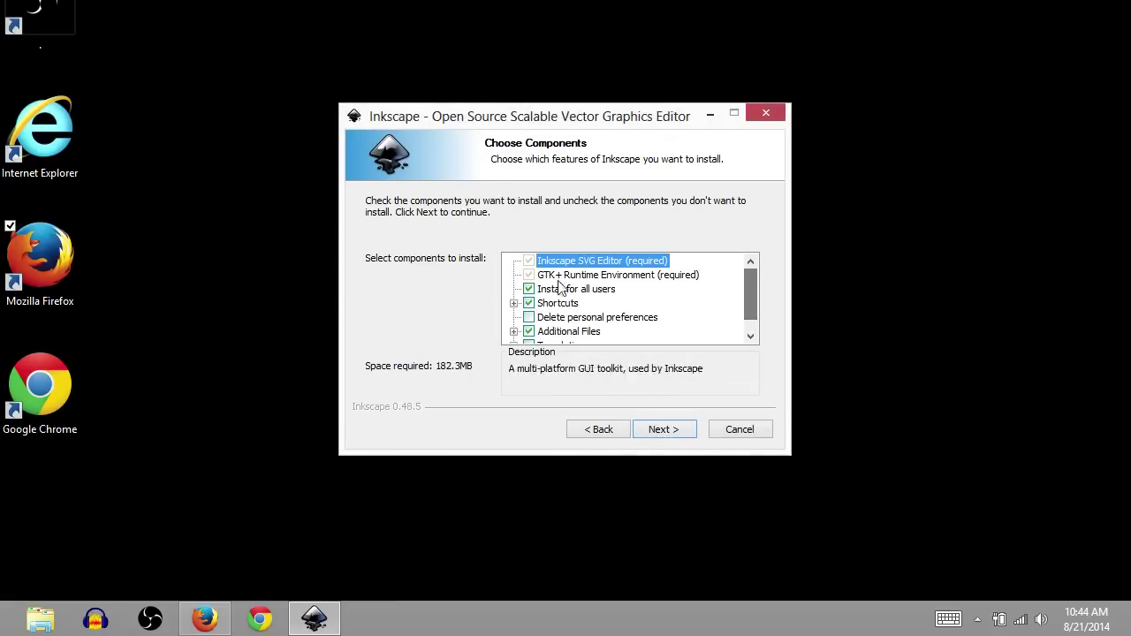
click(677, 433)
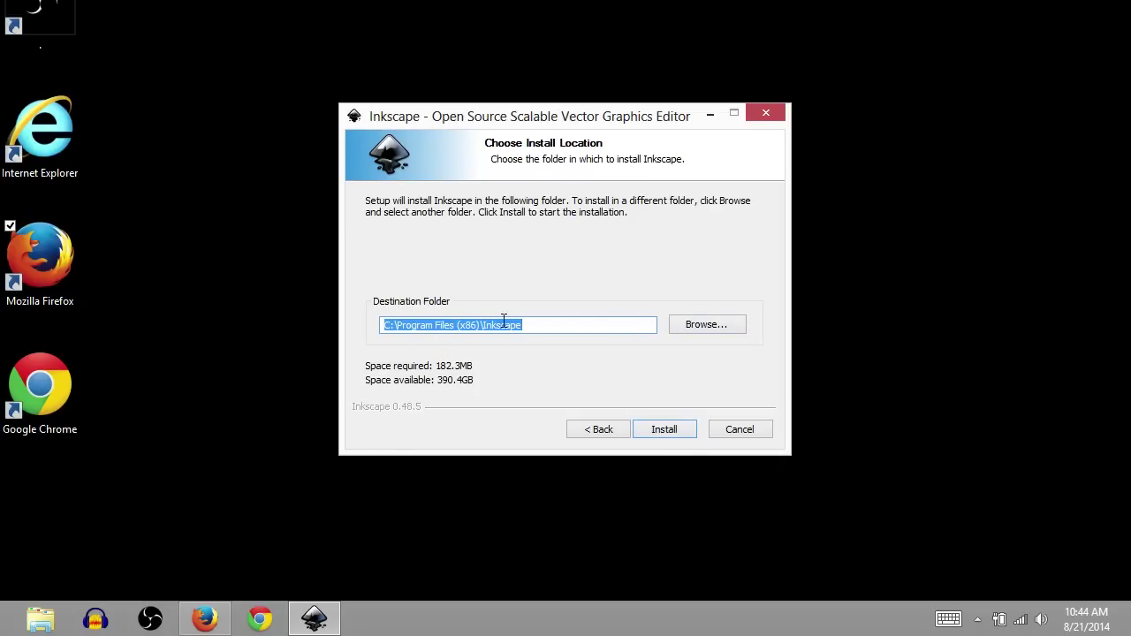
Install Inkscape 0.48.5 into C:\Program Files (x86)\Inkscape until Installation Complete.
click(663, 432)
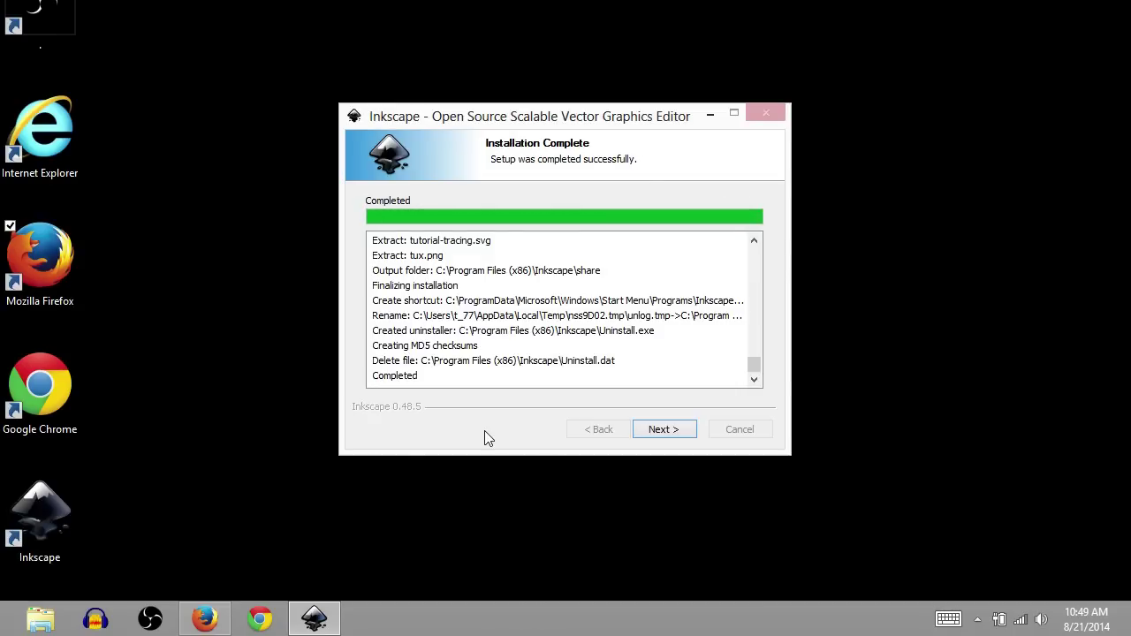
Finish setup to launch Inkscape, enlarge its window, and select the Star tool.
click(665, 429)
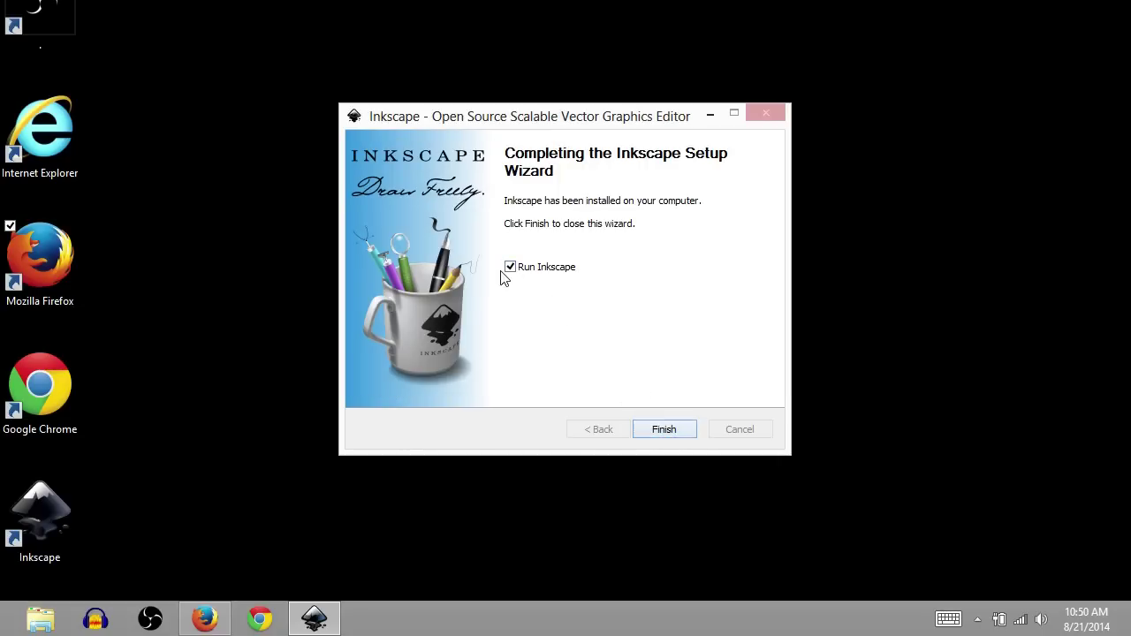
click(662, 429)
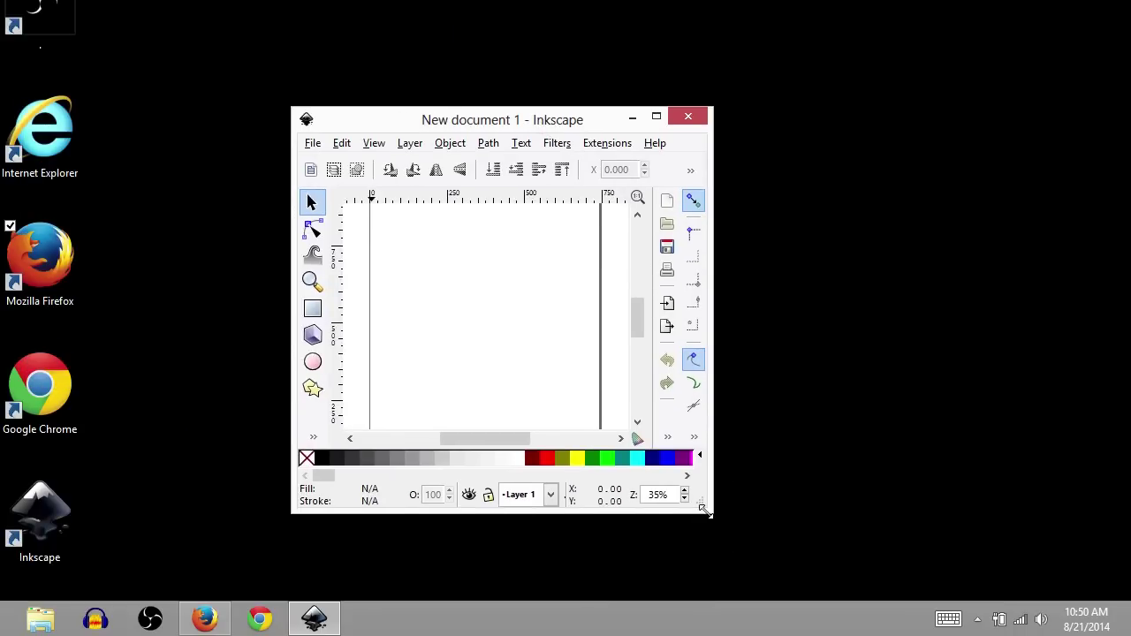
drag(707, 510, 928, 566)
click(313, 390)
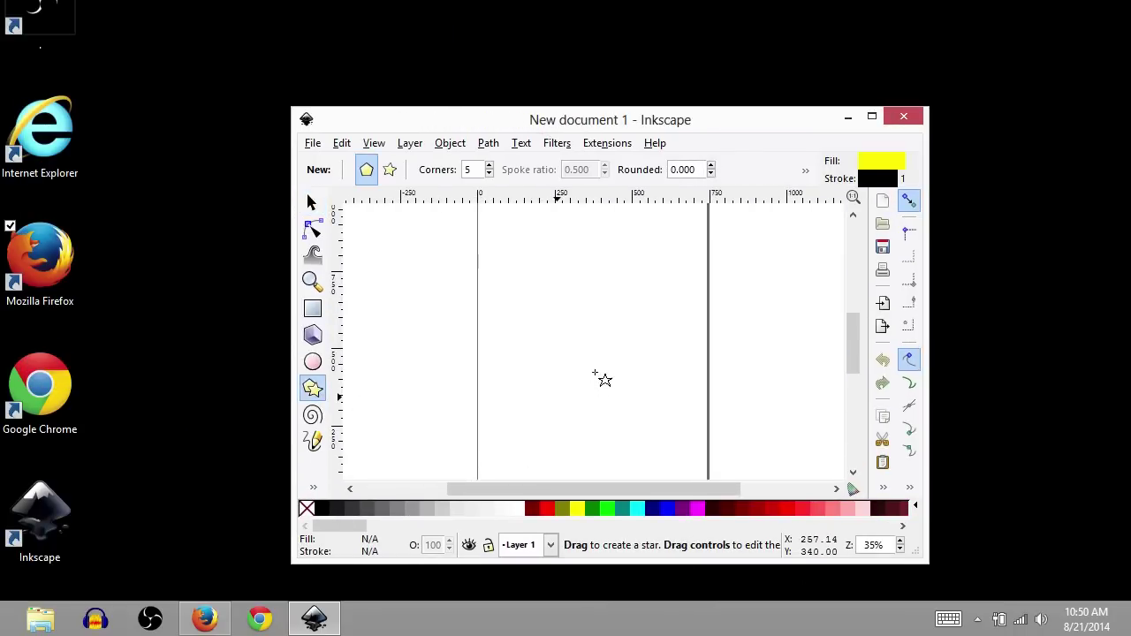